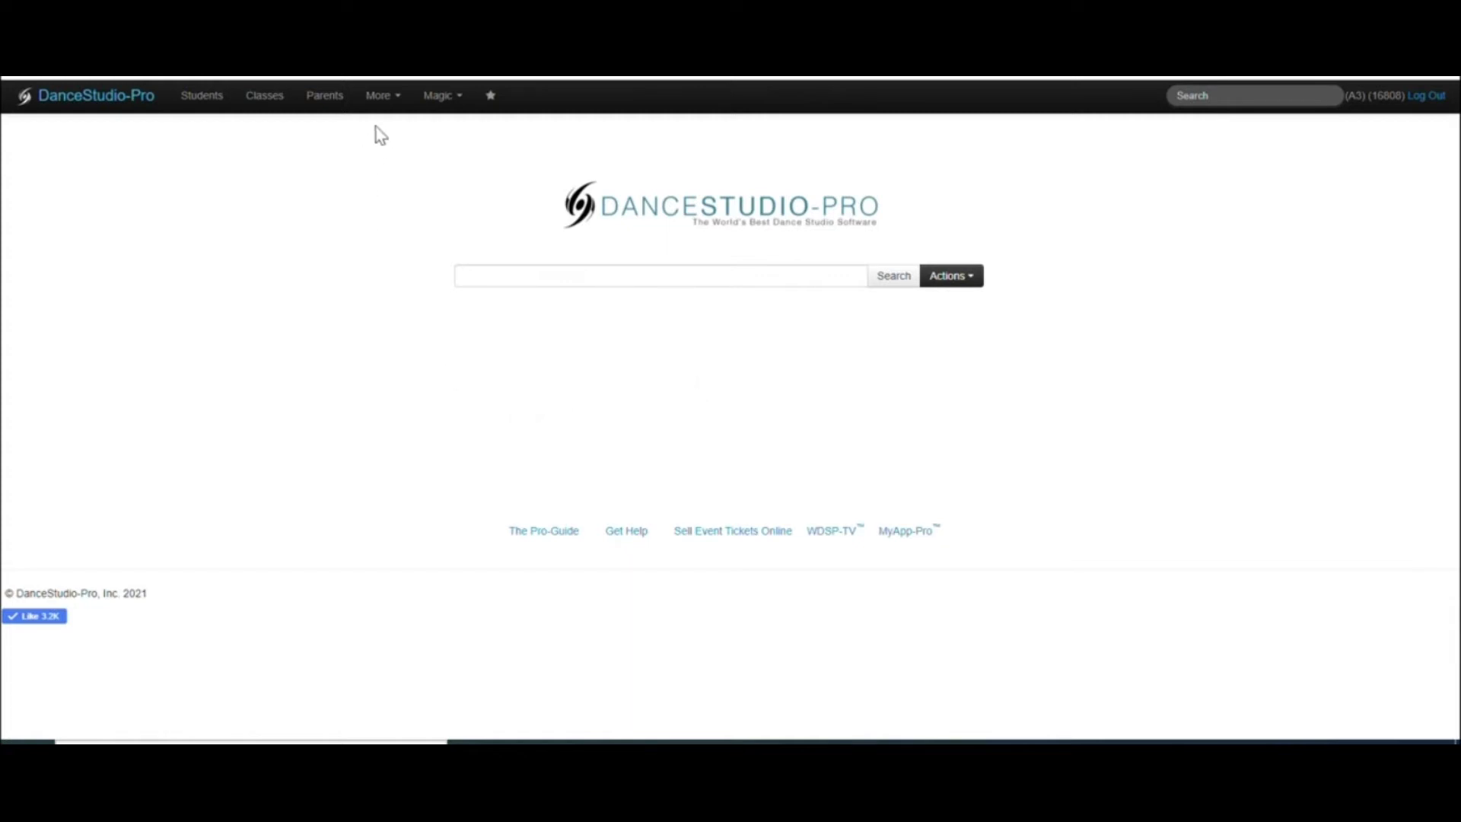
- Go to Students, then Student Options, and open the Import student data page
left_click(202, 97)
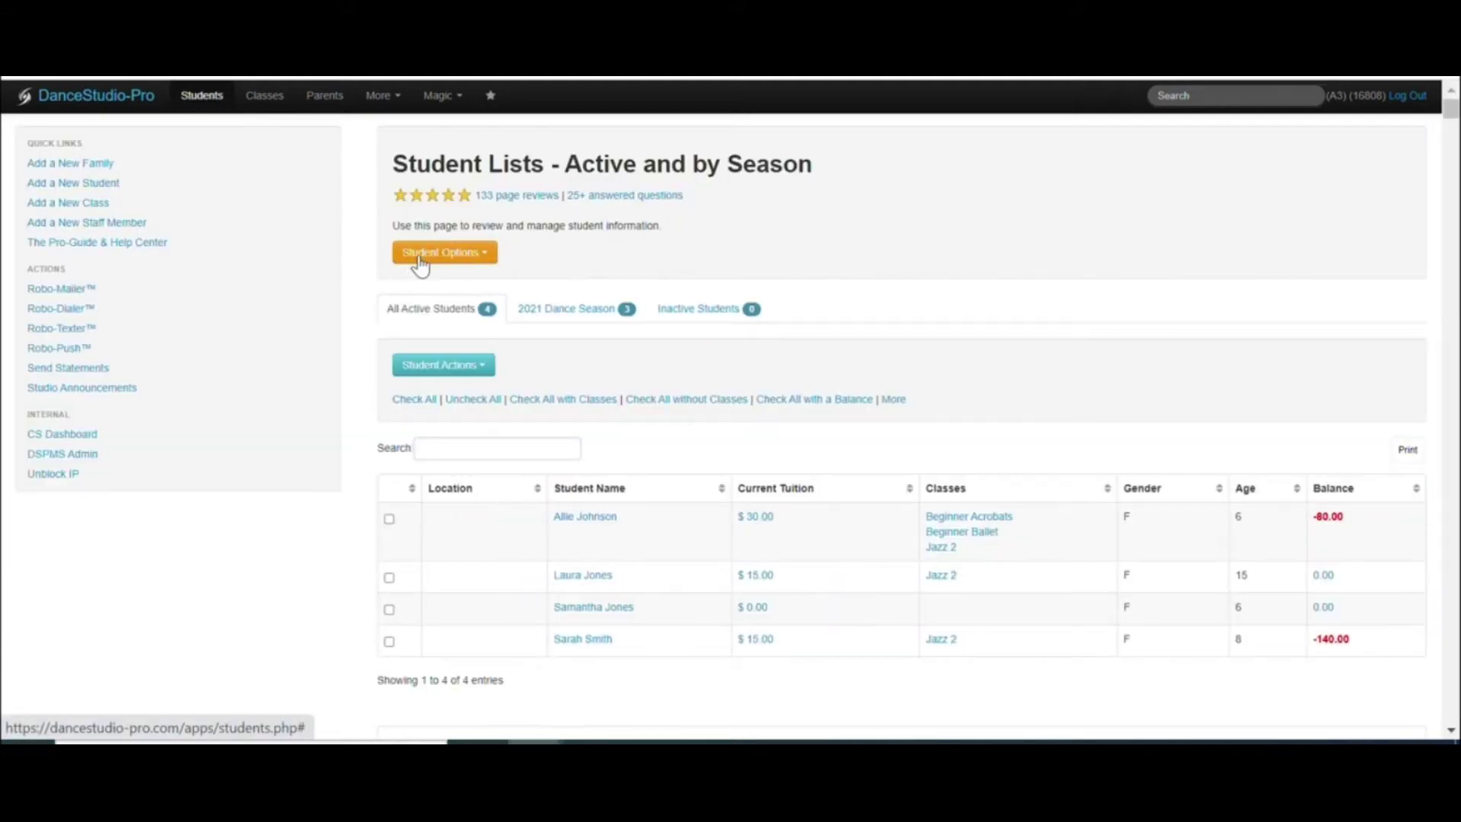
left_click(485, 257)
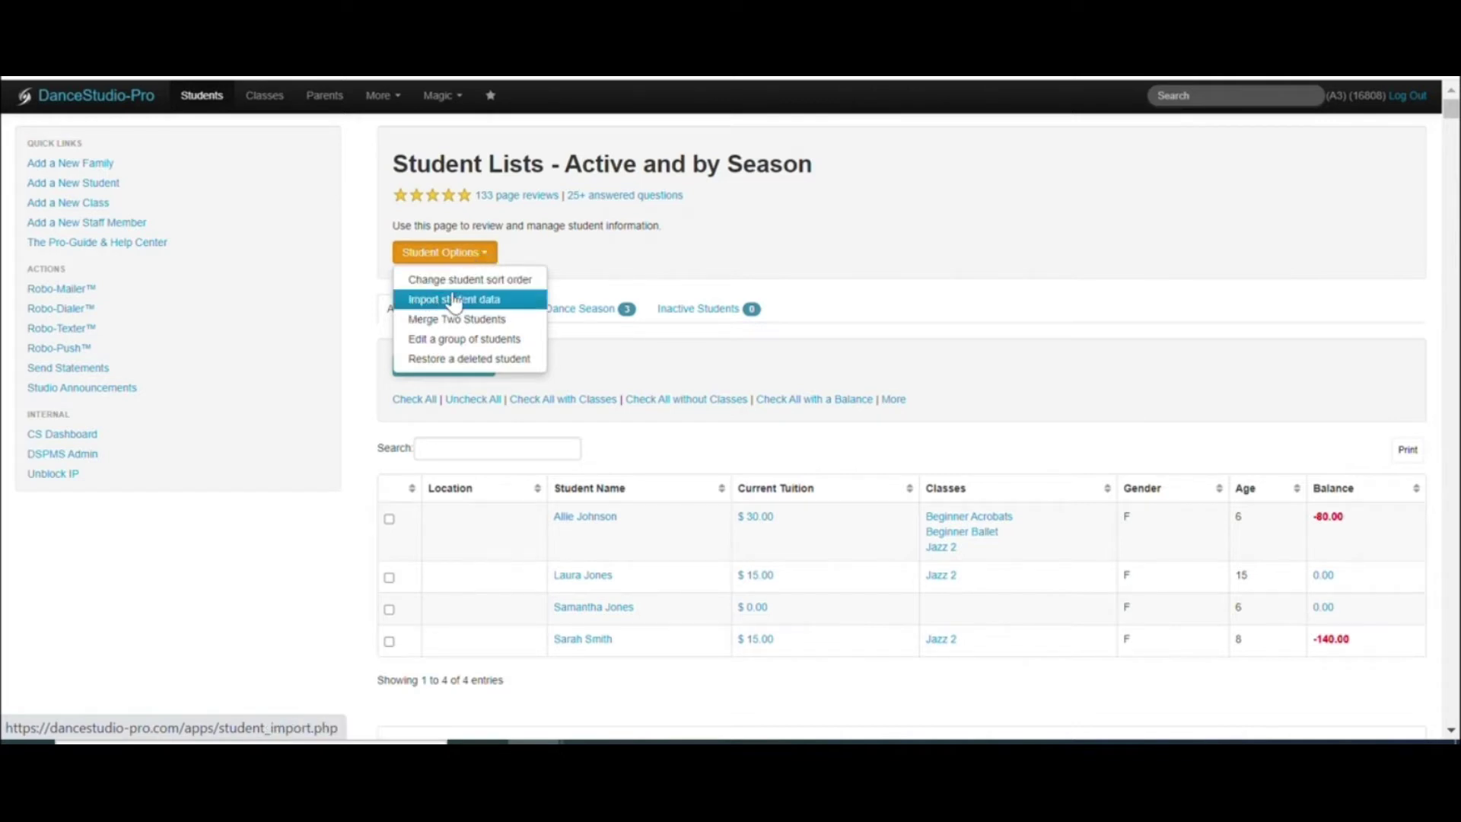
left_click(517, 306)
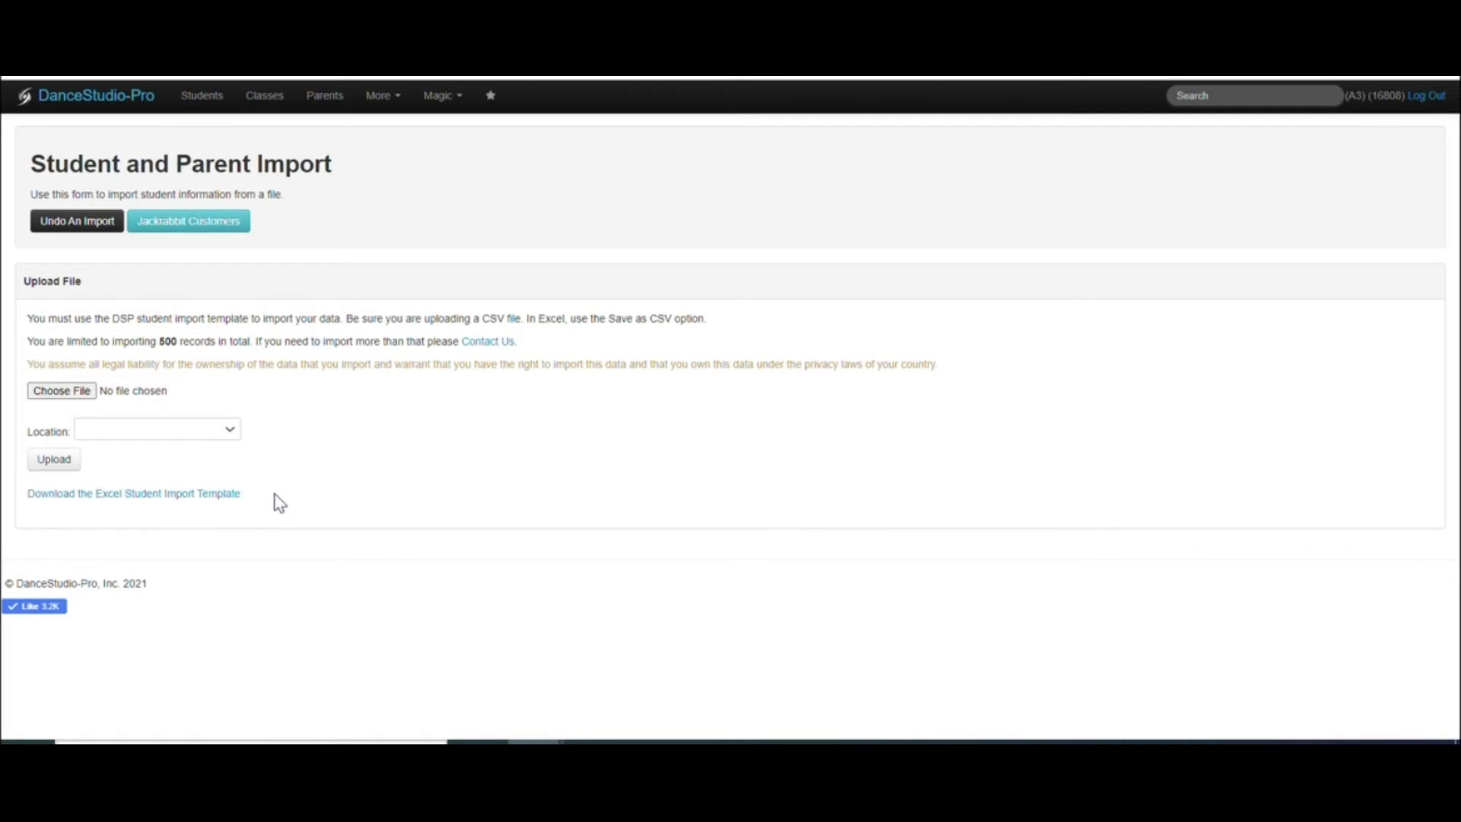
- Switch to the Excel Student Import sheet listing the five students
left_click(764, 739)
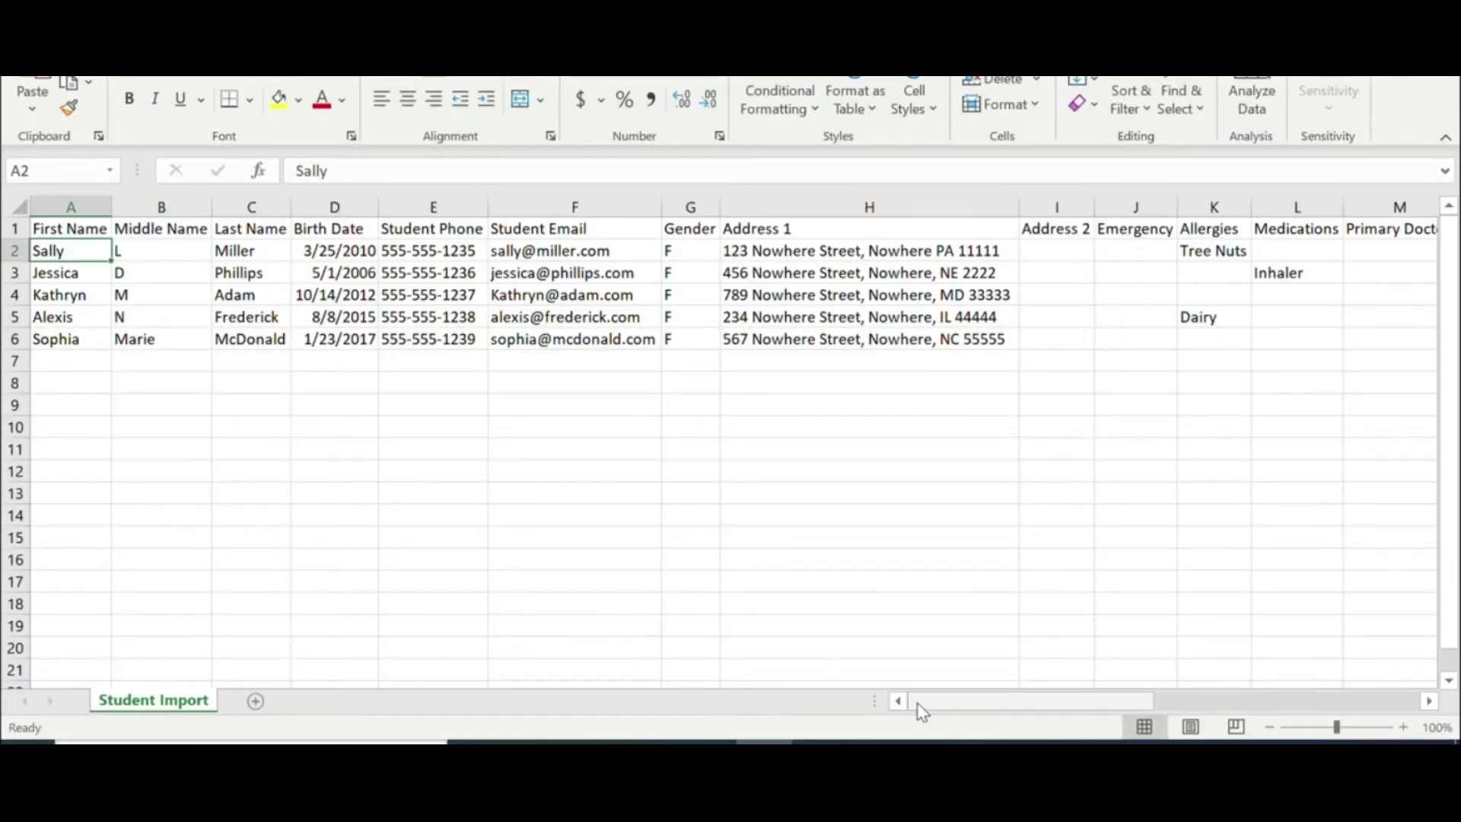
mouse_move(930, 708)
left_mouse_down()
mouse_move(1197, 701)
mouse_move(909, 699)
left_mouse_up()
- Set Student Import to save as CSV (Comma delimited) on the Desktop, then return to DanceStudio-Pro
left_click(34, 70)
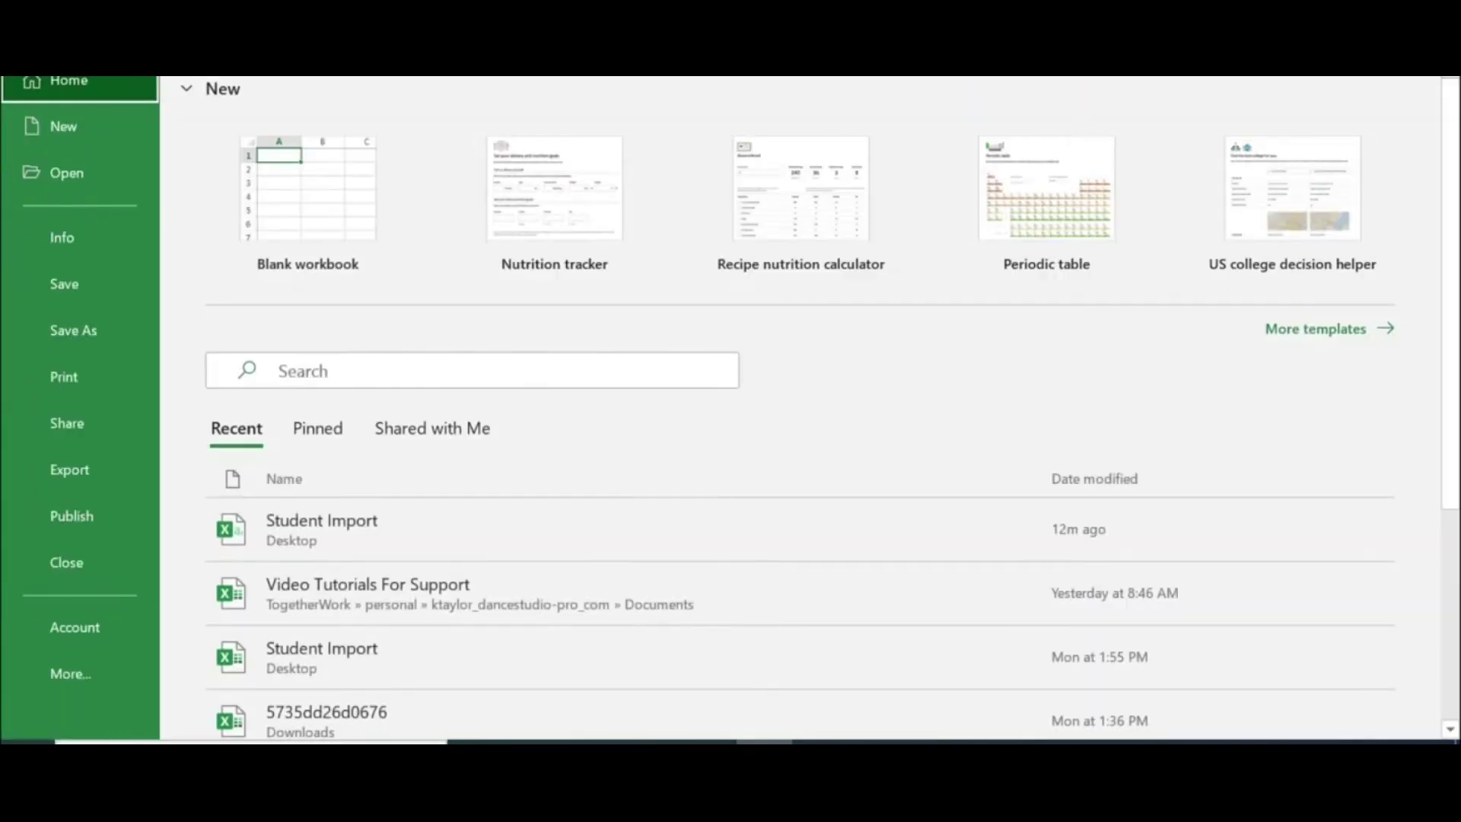
left_click(72, 325)
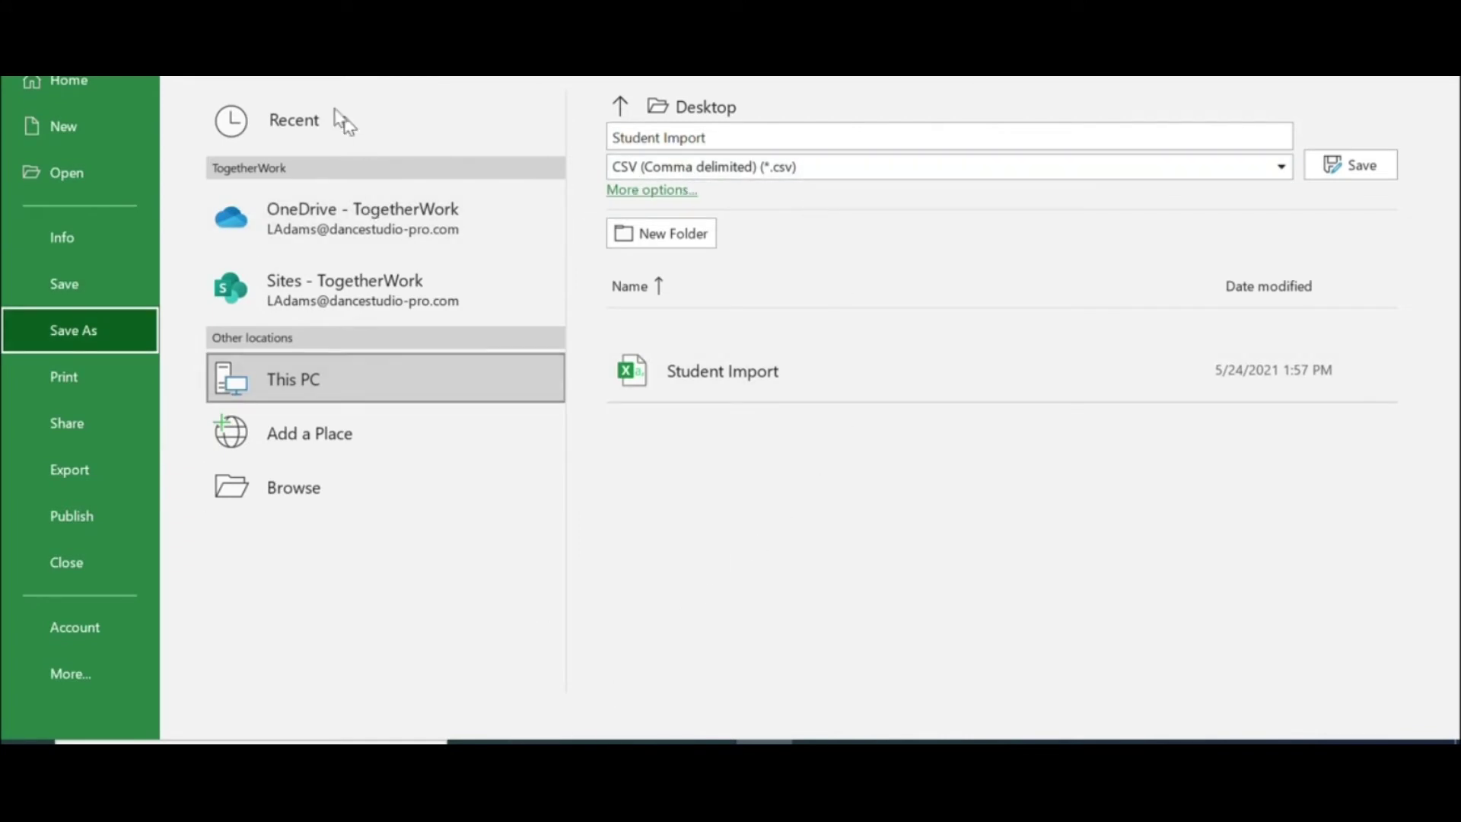
left_click(649, 698)
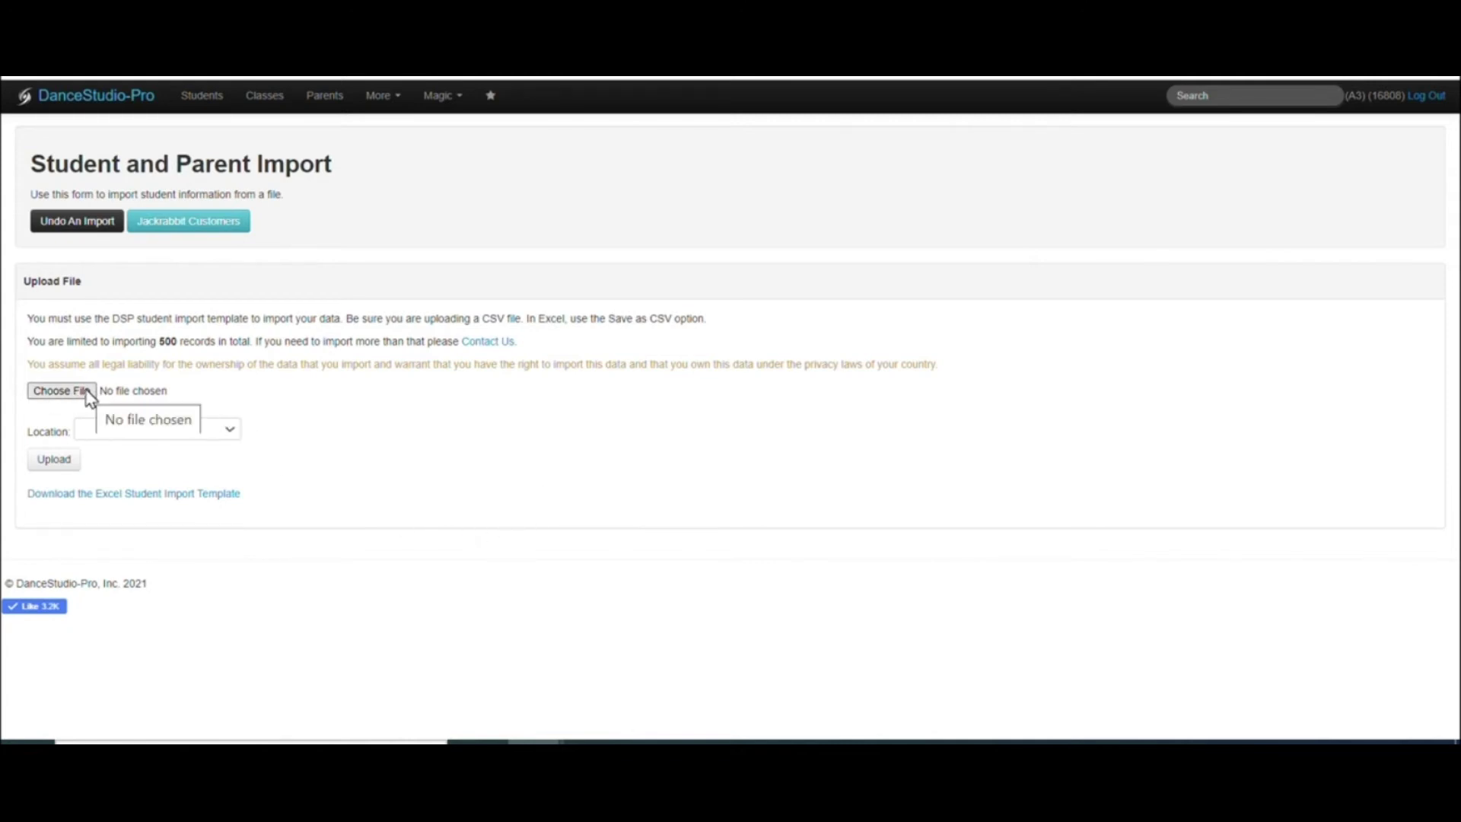
- Attach the newer Student Import CSV file and upload it
left_click(59, 391)
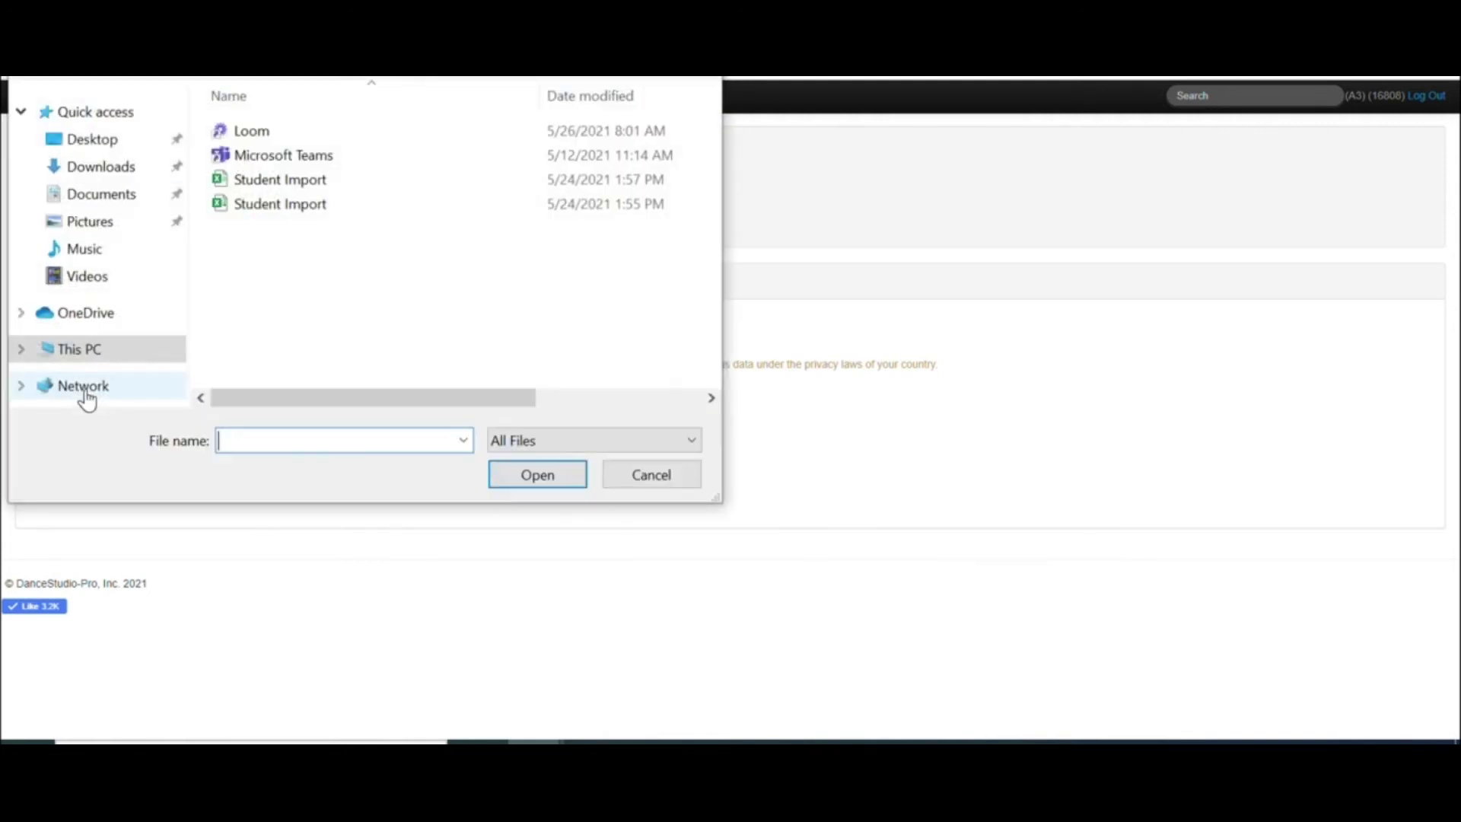
left_click(286, 182)
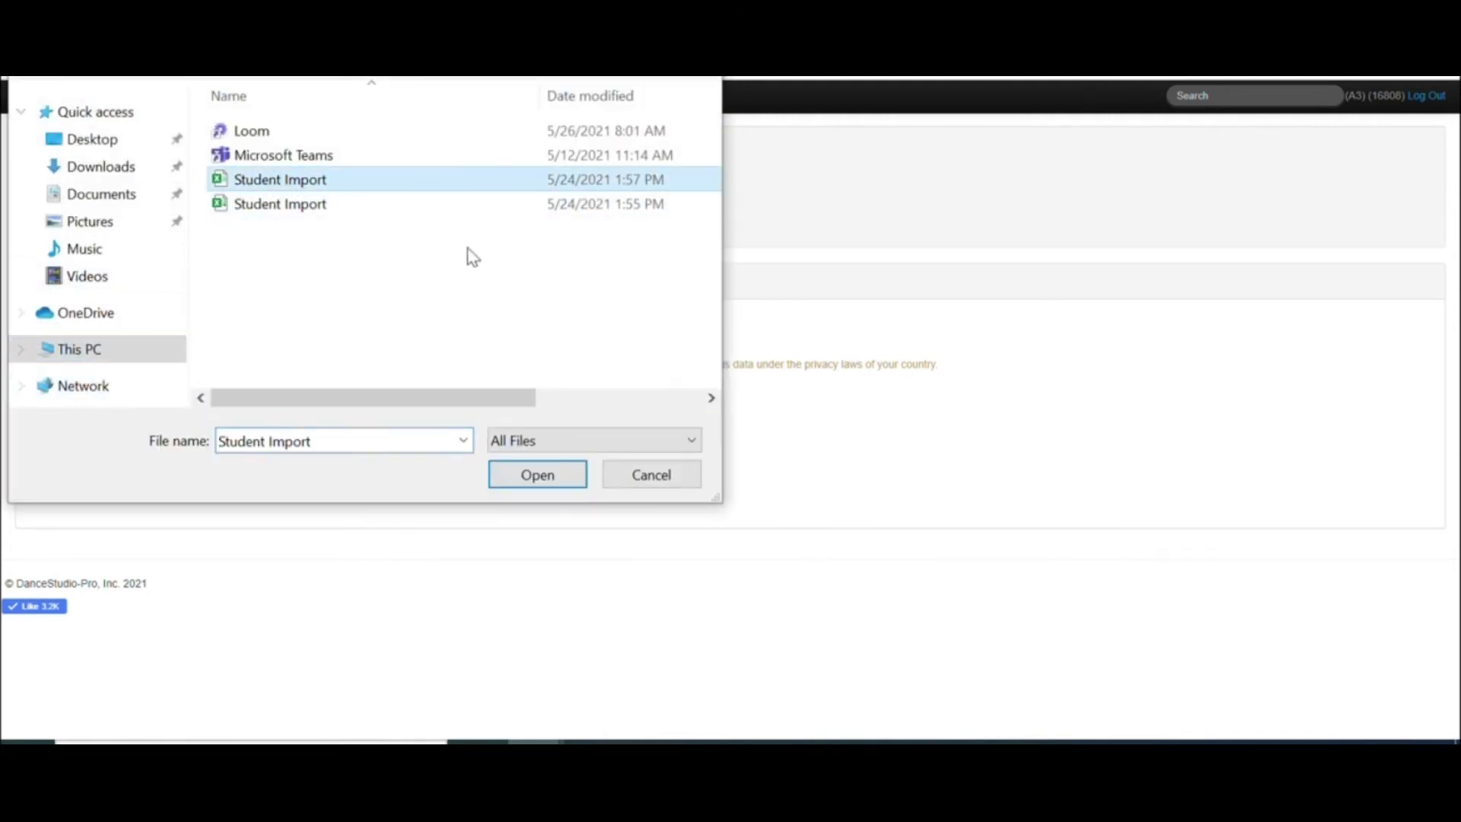
left_click(531, 477)
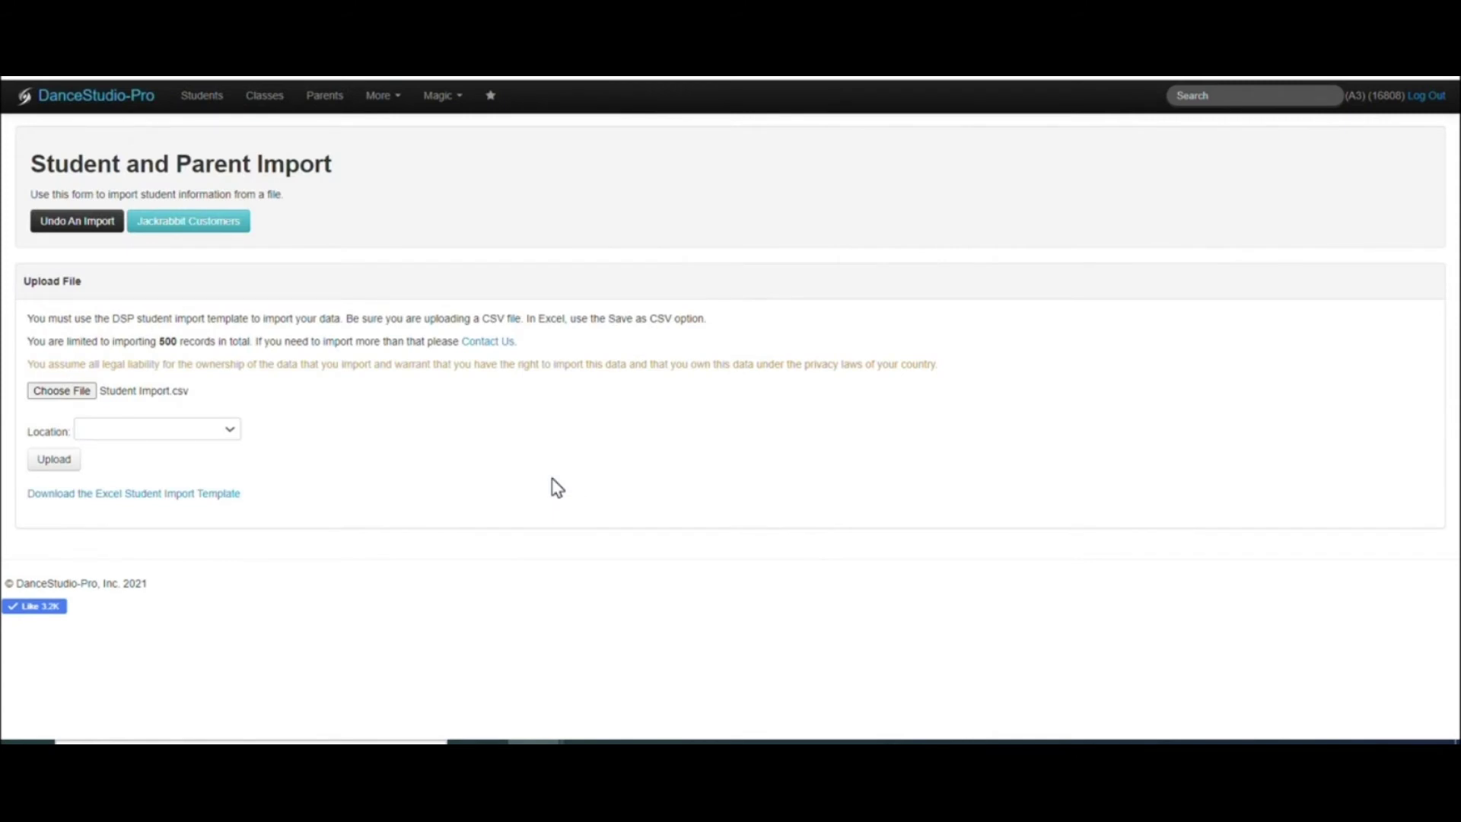
left_click(71, 461)
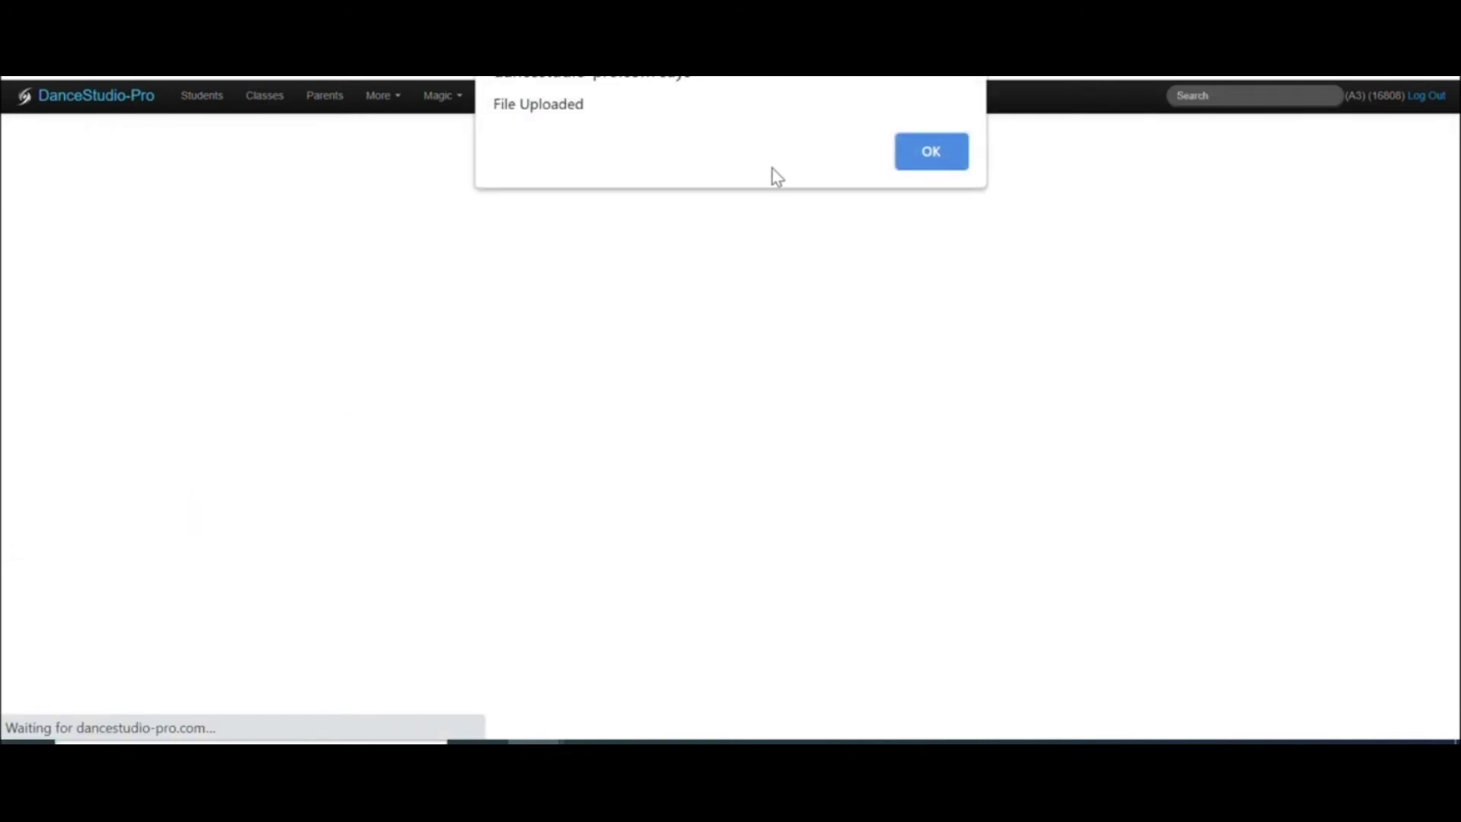
- Dismiss the File Uploaded alert to view the five-student Import Preview
left_click(920, 157)
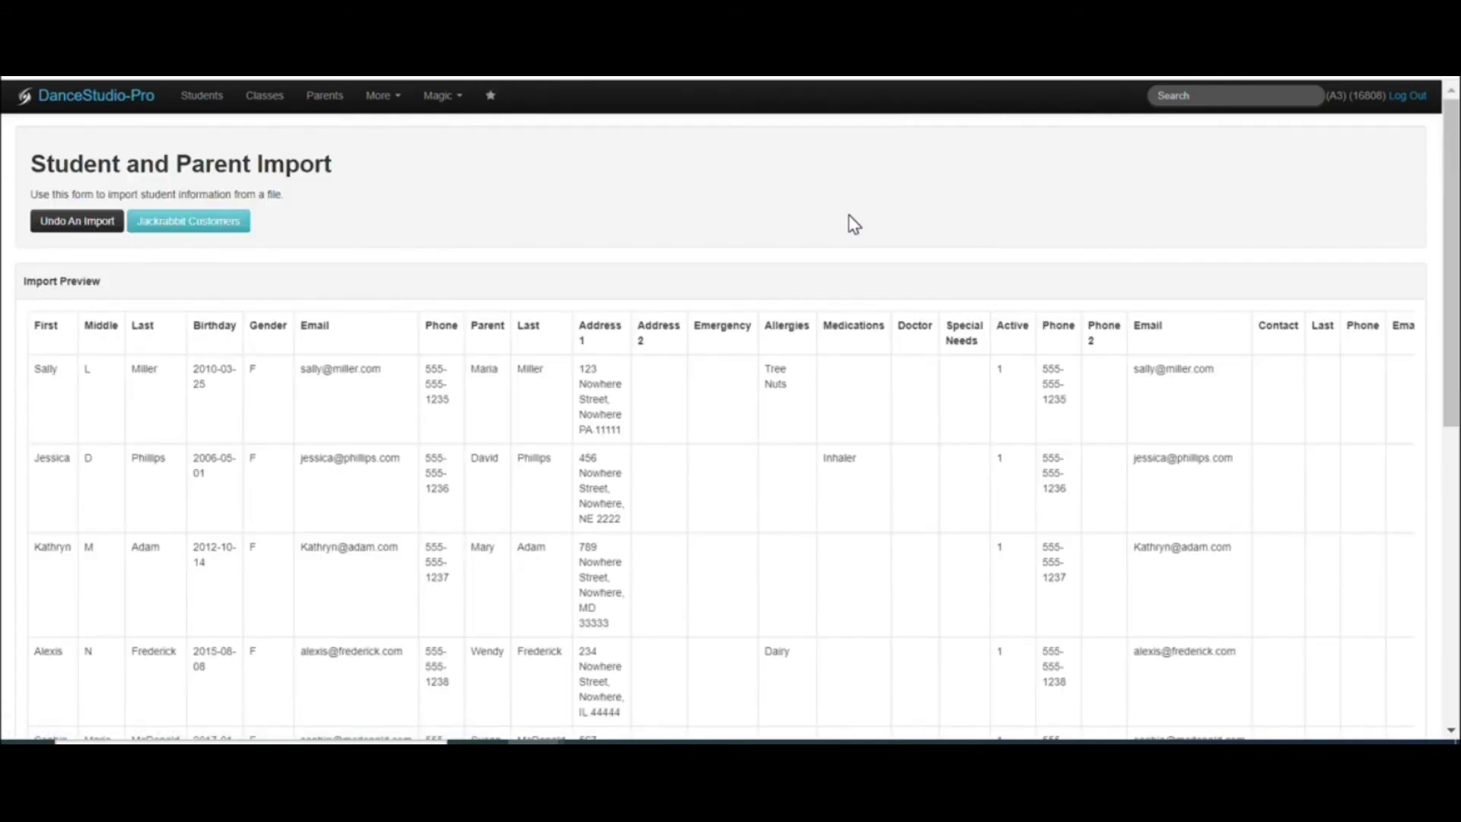
scroll(730, 457, "down", 1)
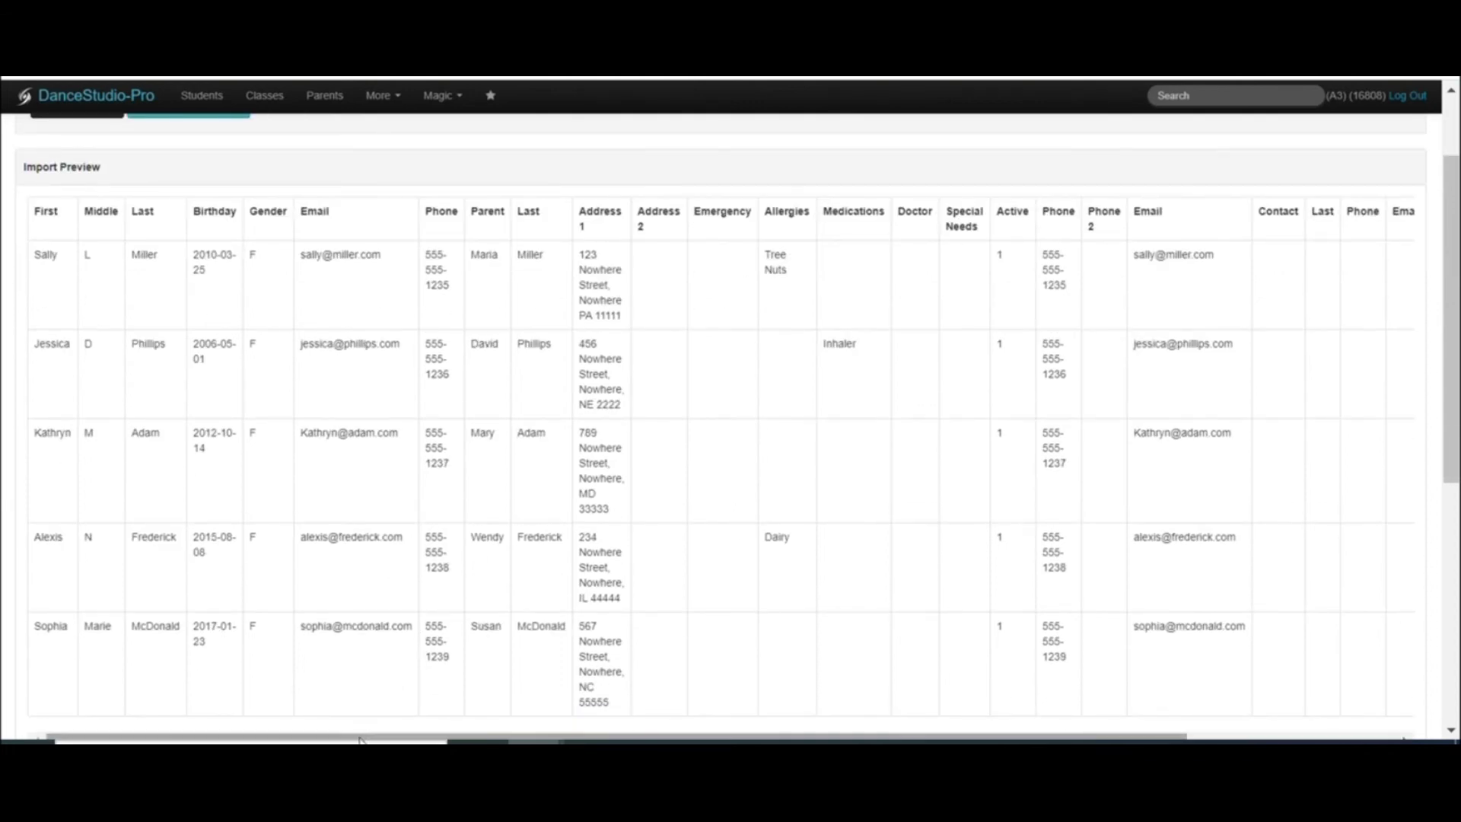
mouse_move(384, 740)
left_mouse_down()
mouse_move(386, 711)
mouse_move(300, 643)
left_mouse_up()
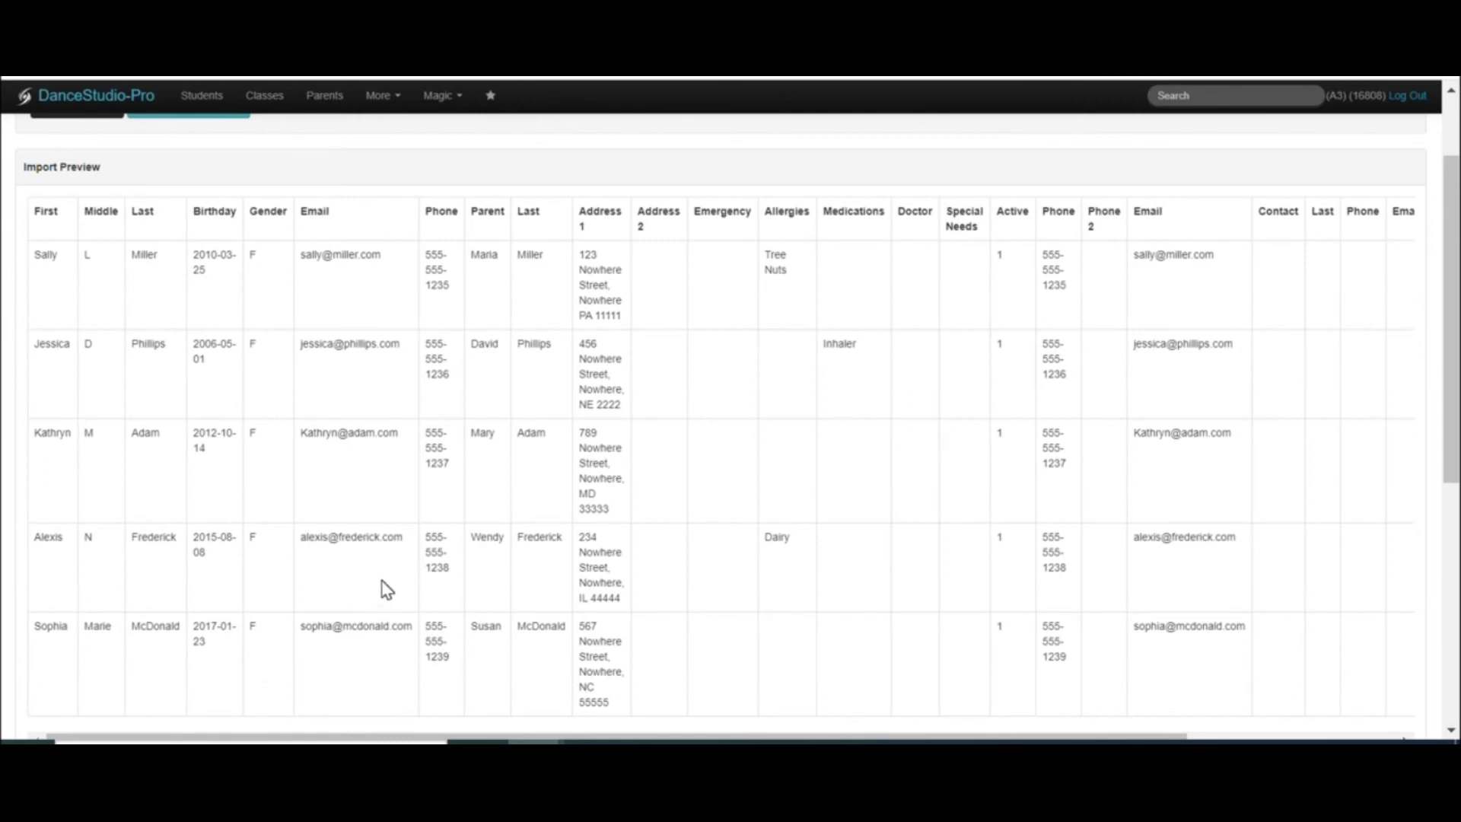
scroll(385, 588, "up", 1)
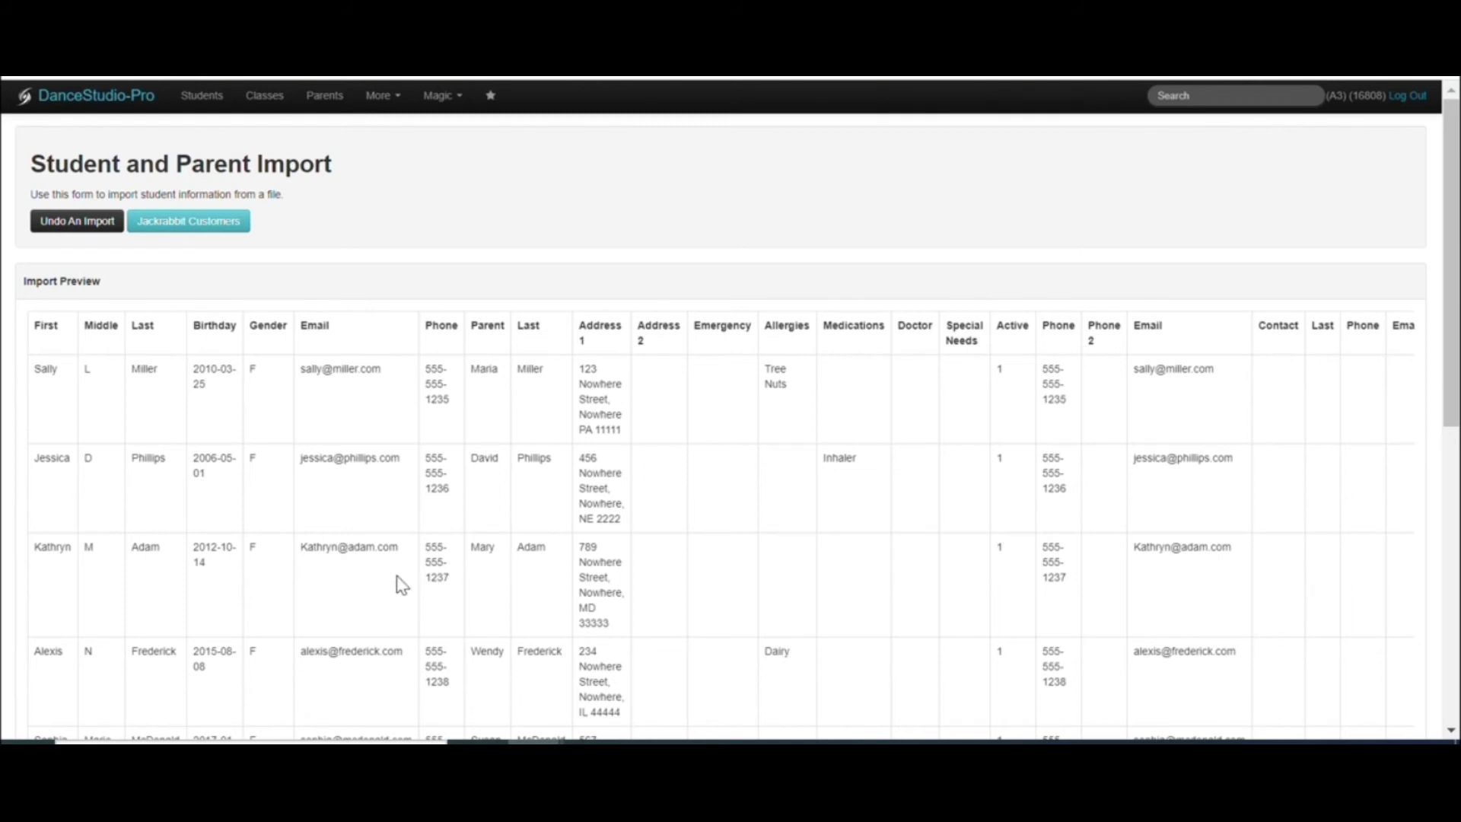
scroll(362, 591, "down", 5)
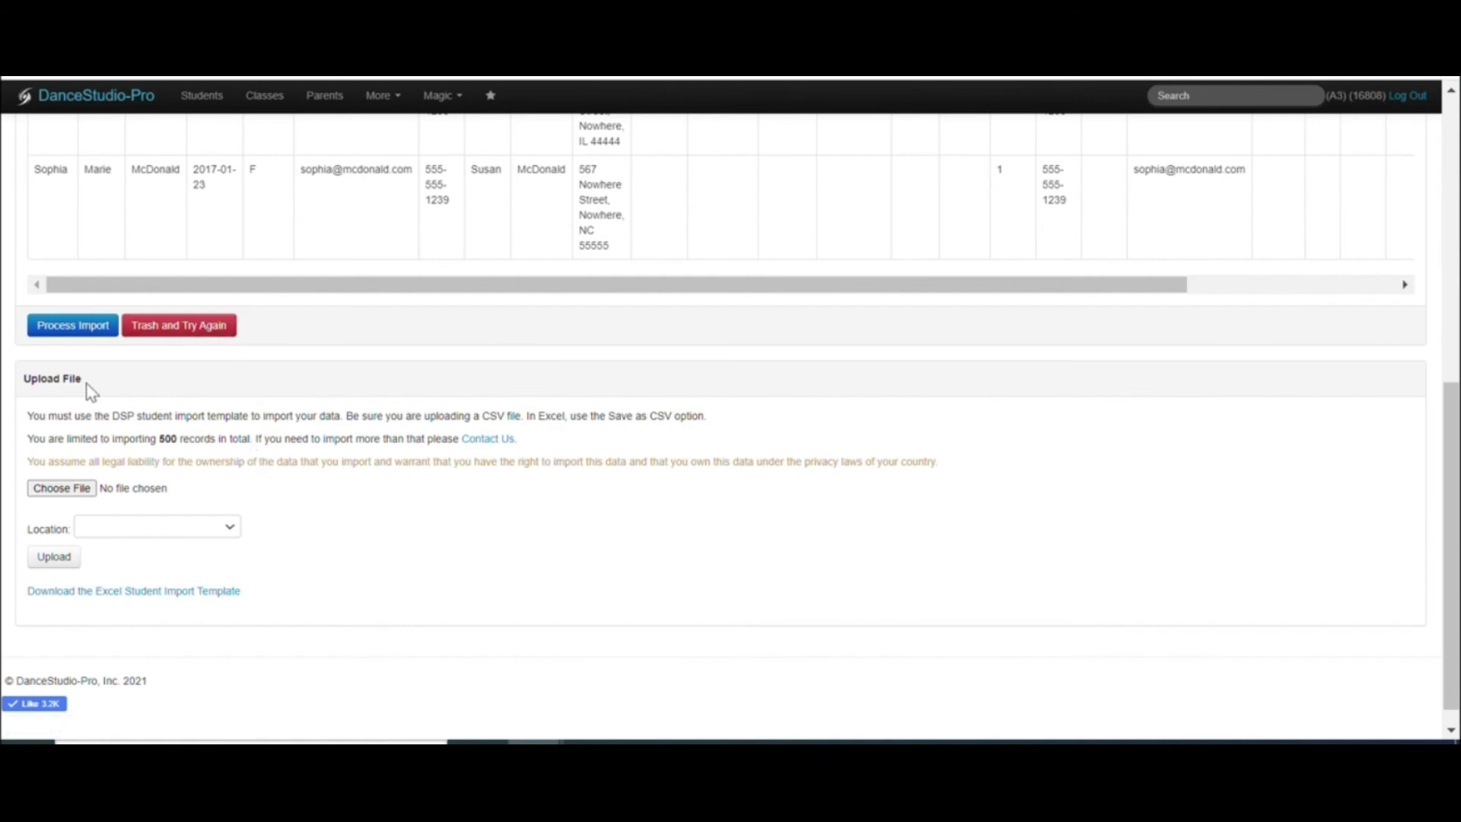
- Process the import and acknowledge the 5 Students Added alert
left_click(88, 331)
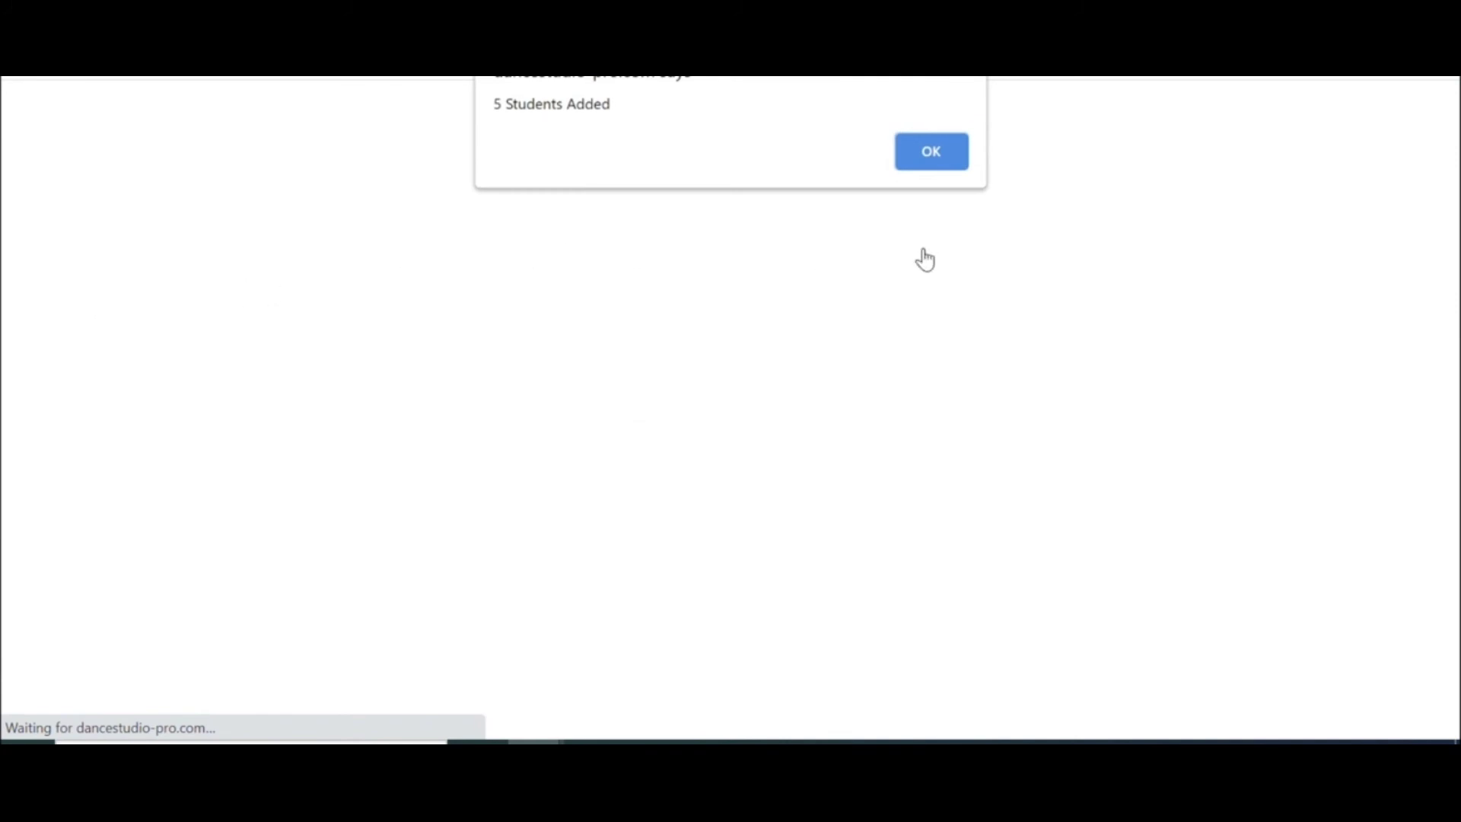
left_click(933, 150)
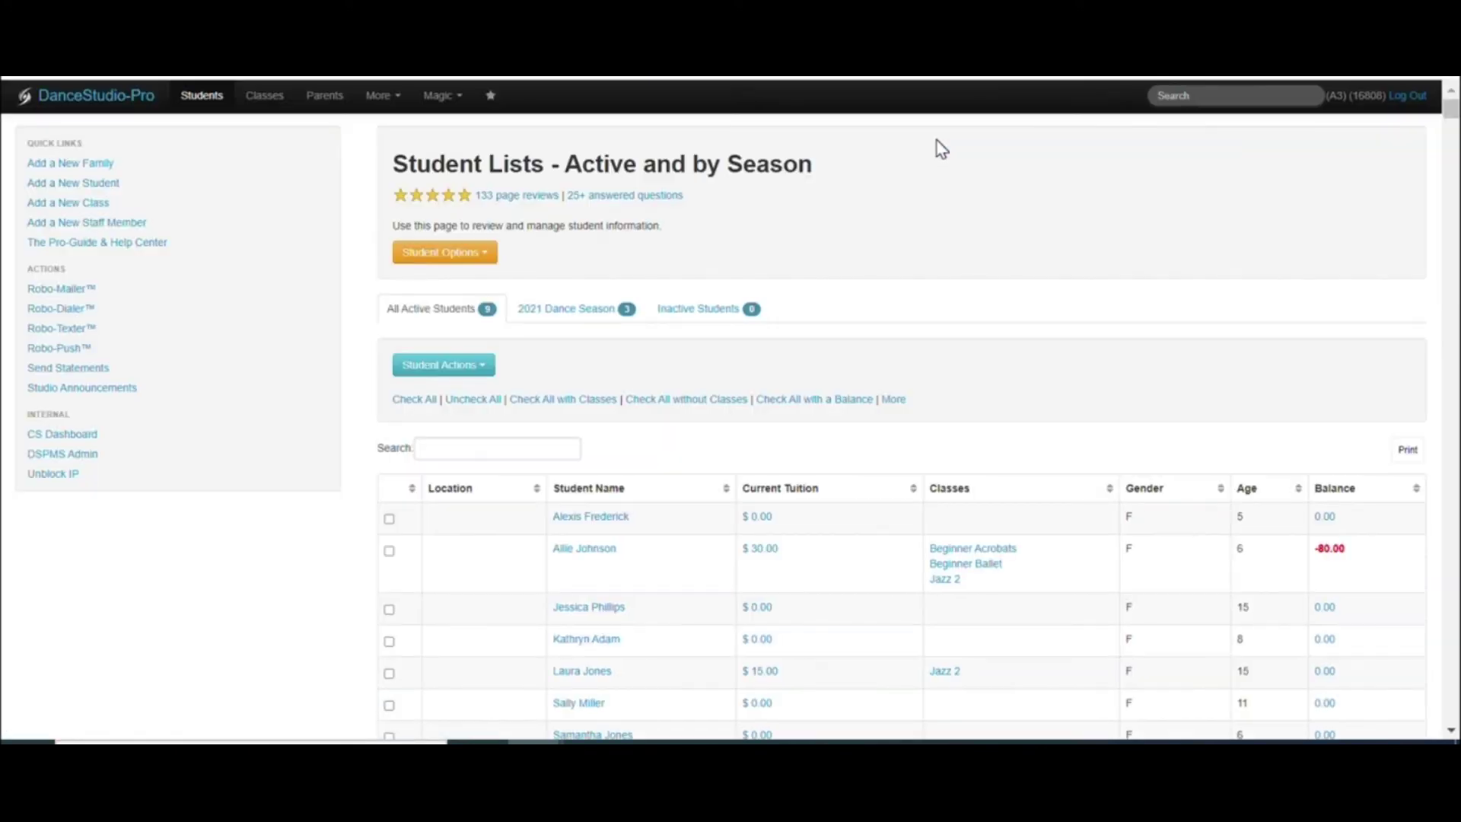
scroll(758, 632, "down", 2)
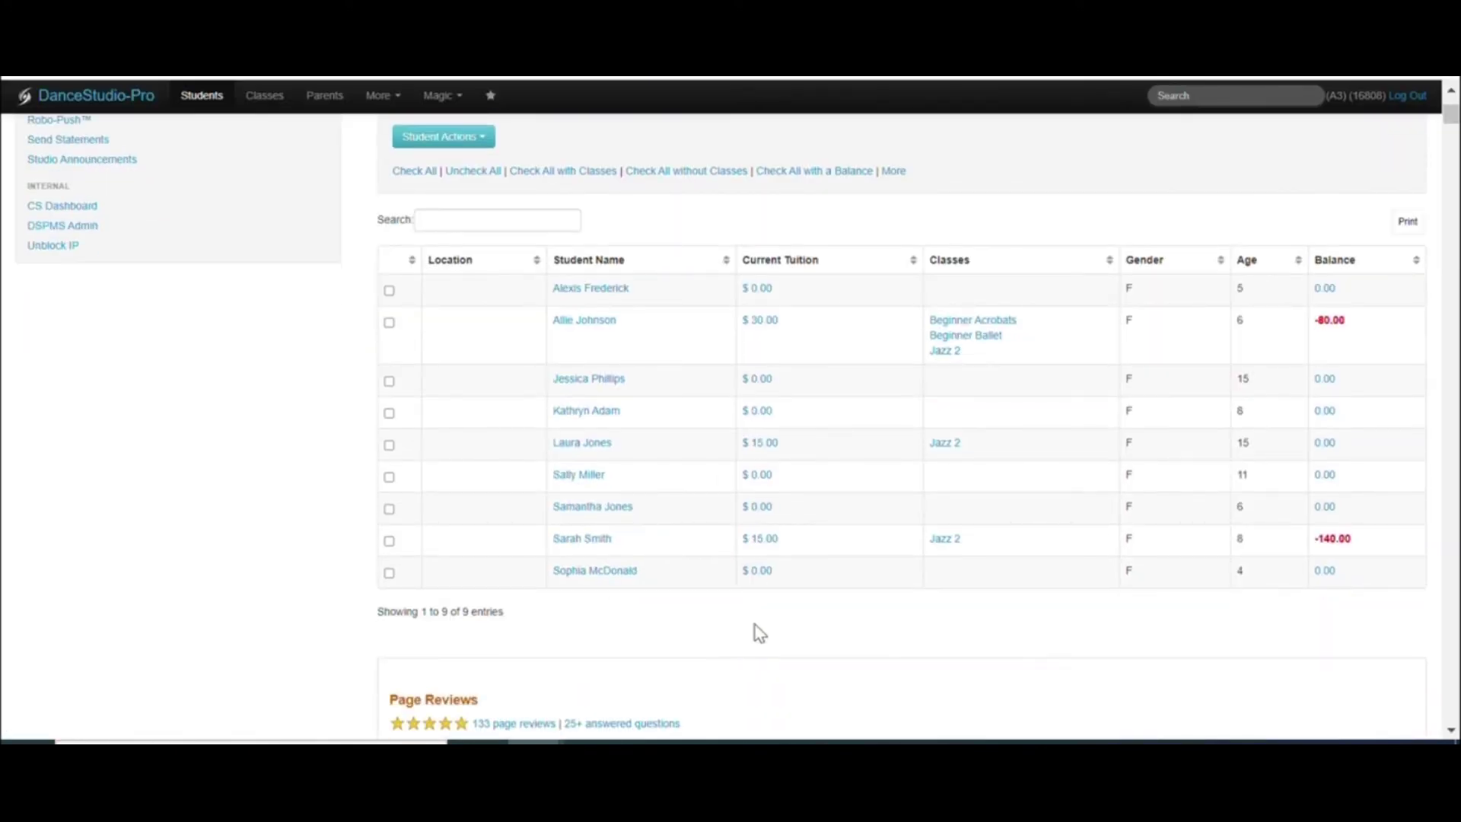